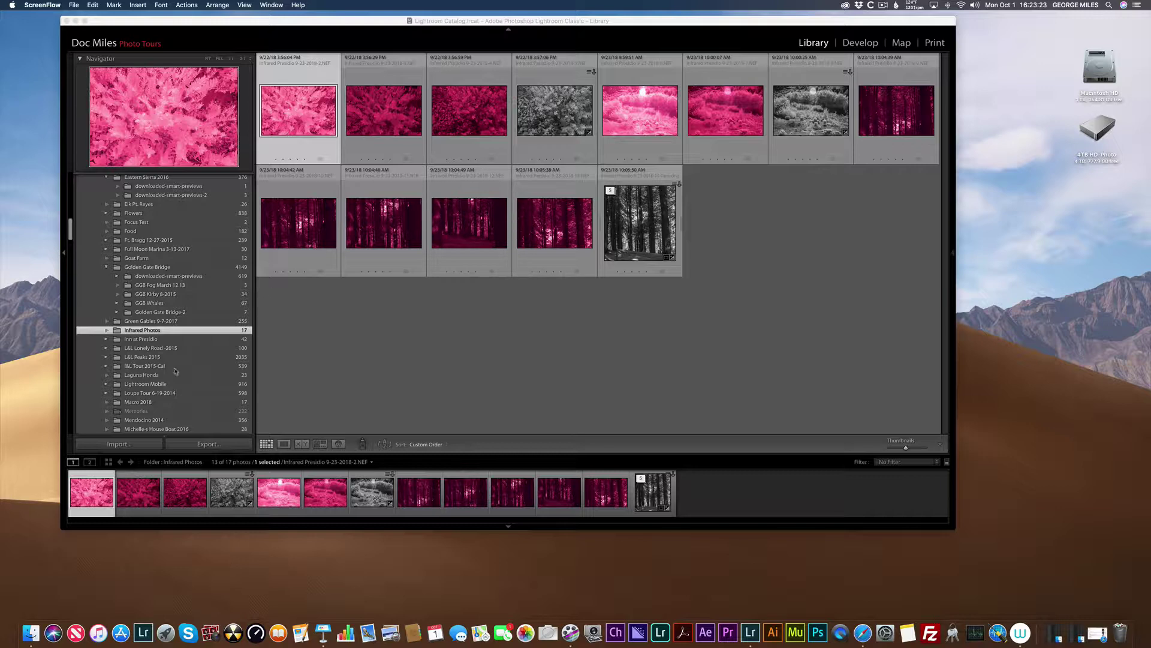
# Import from Doc-Dropbox with only the colour gamut chart checked
pyautogui.click(140, 448)
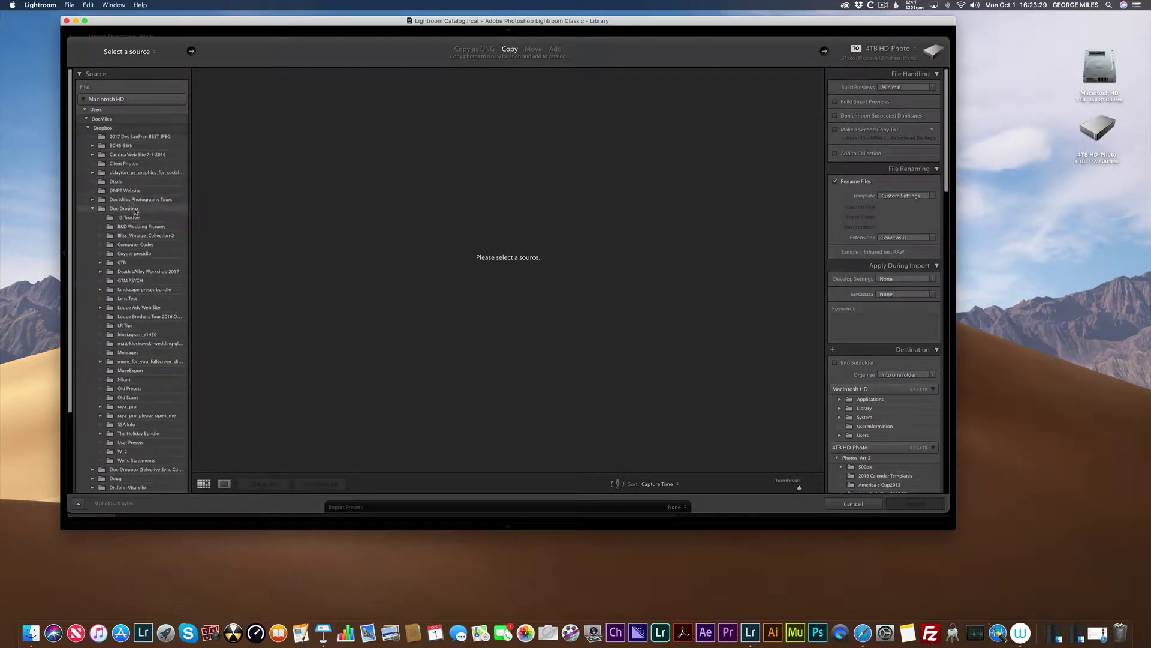
pyautogui.click(124, 208)
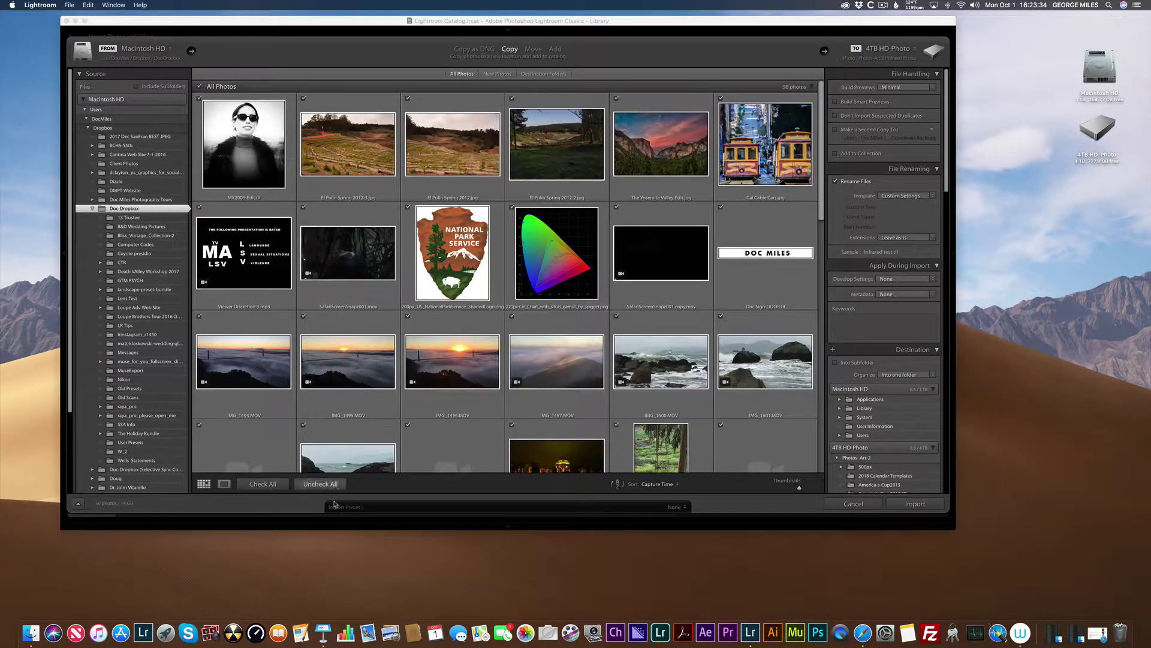
pyautogui.click(320, 485)
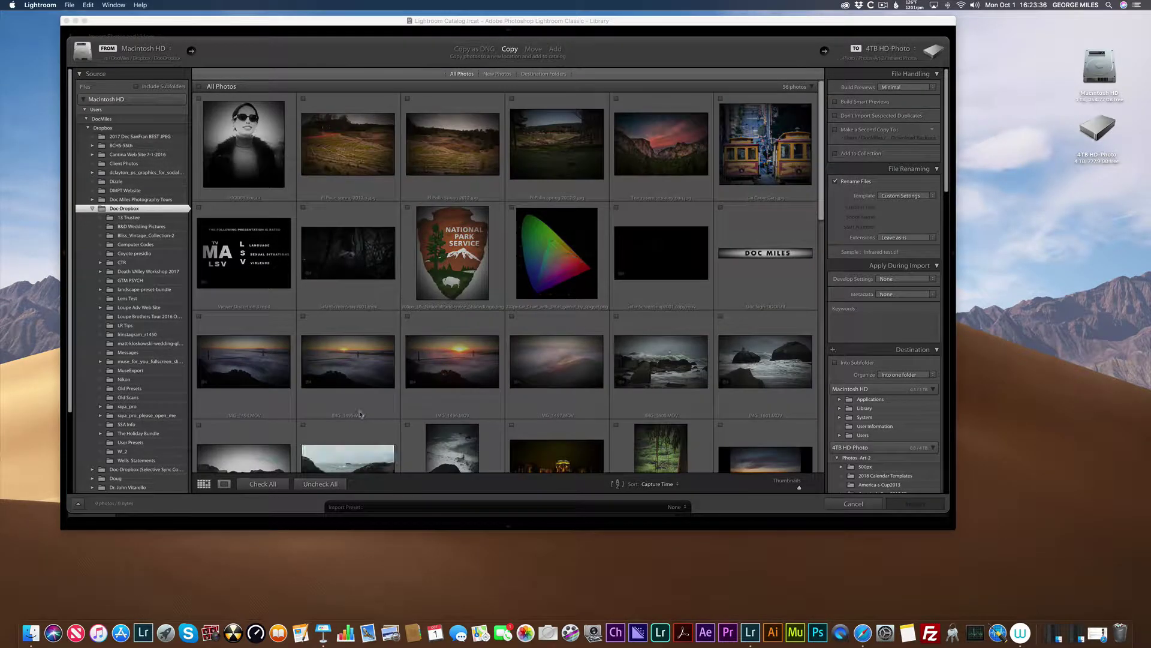
pyautogui.click(514, 213)
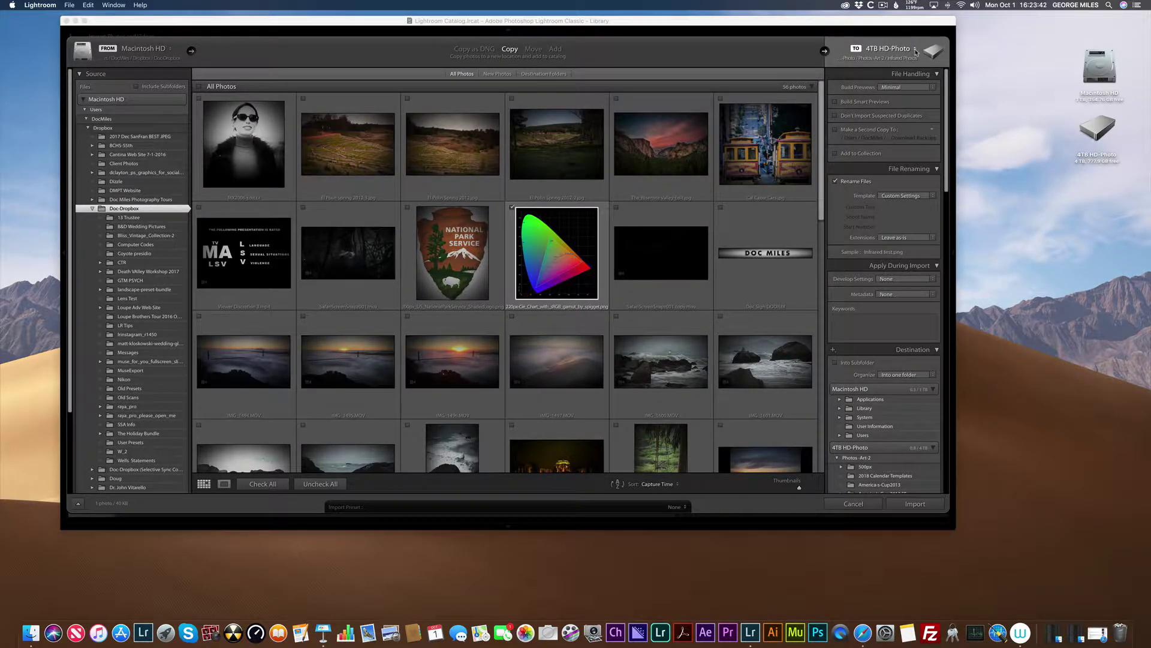
pyautogui.click(916, 51)
pyautogui.click(916, 51)
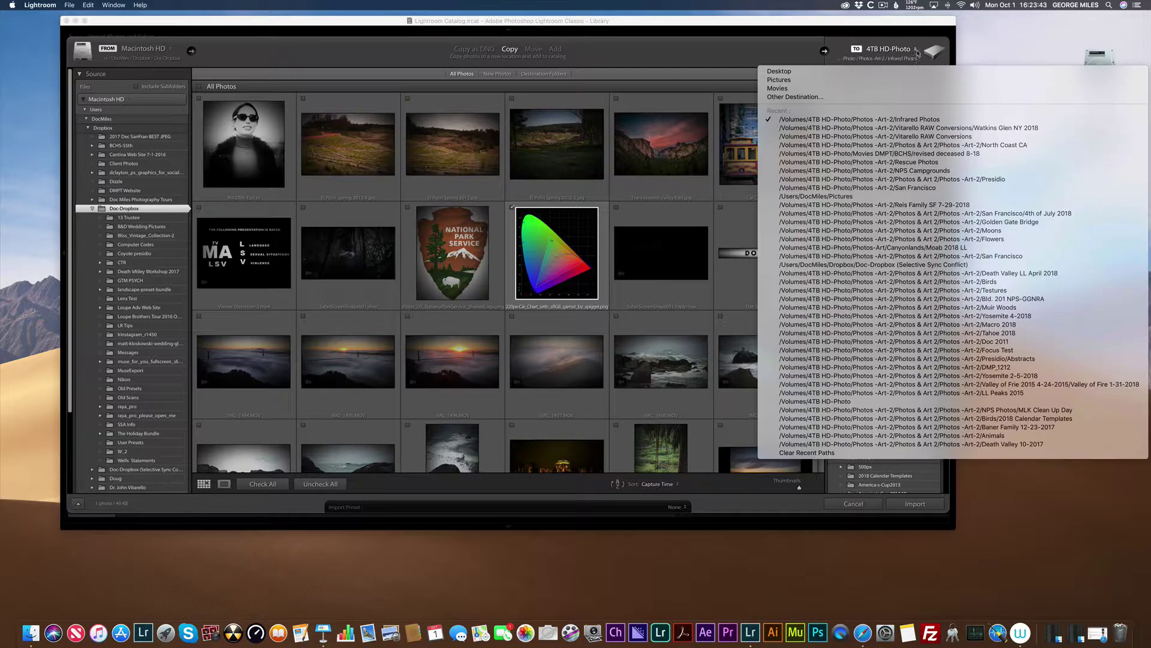
pyautogui.click(913, 118)
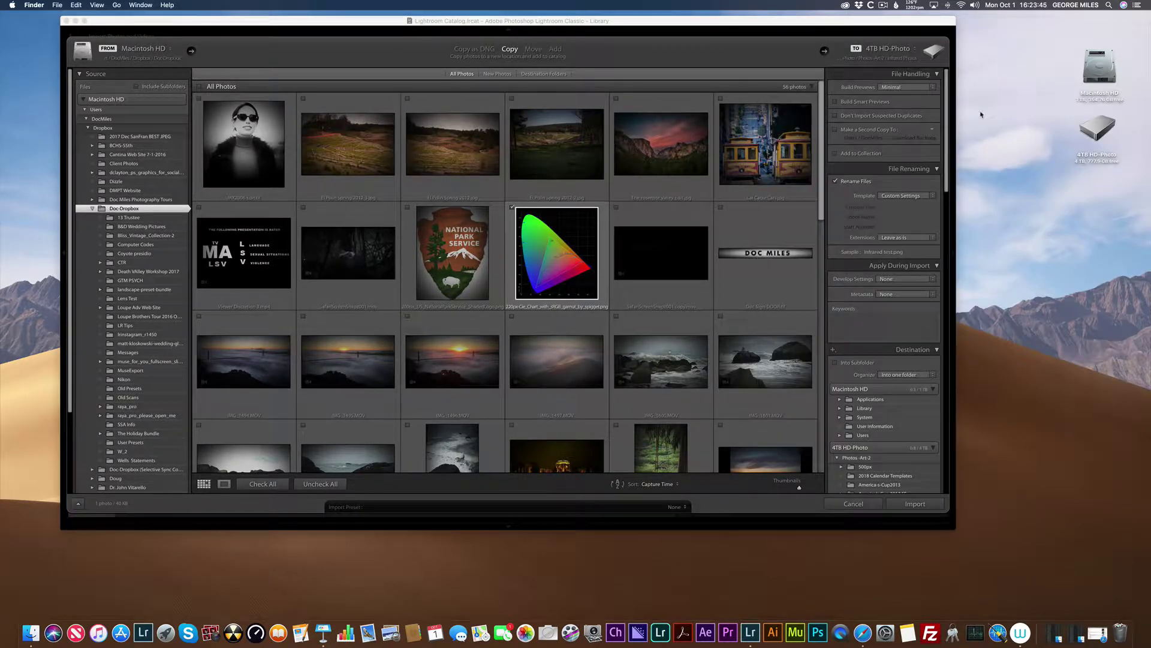
pyautogui.click(935, 197)
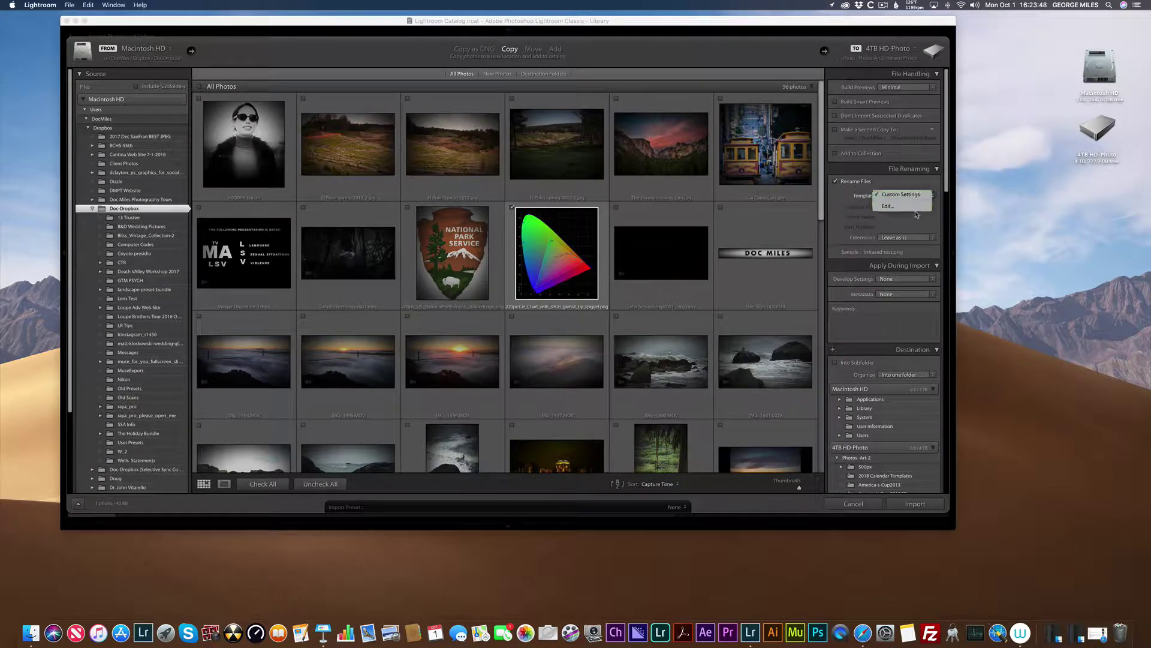
pyautogui.click(890, 207)
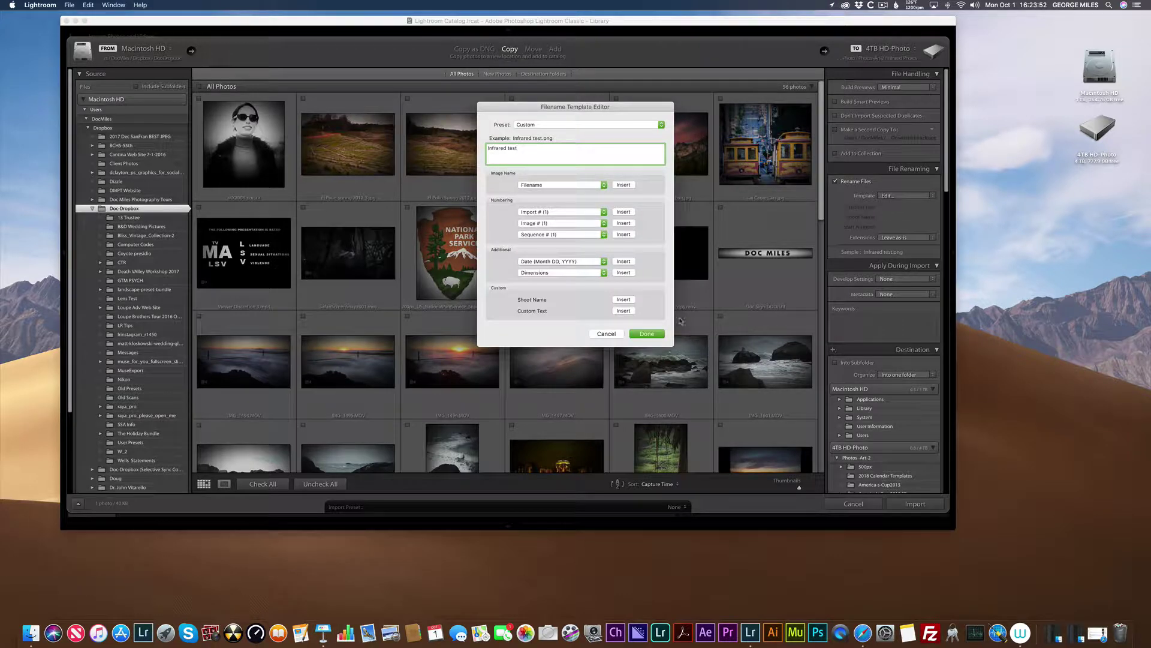
pyautogui.click(650, 334)
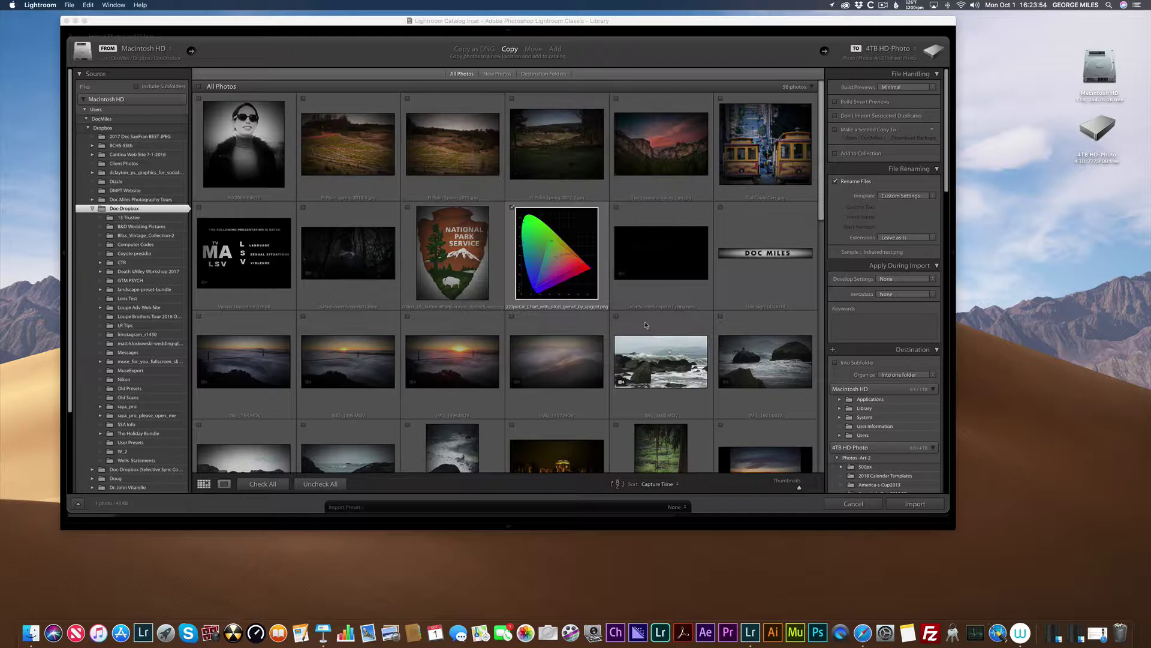
# Import the checked gamut chart into the catalog as 'Infrared test-2.png'
pyautogui.click(914, 504)
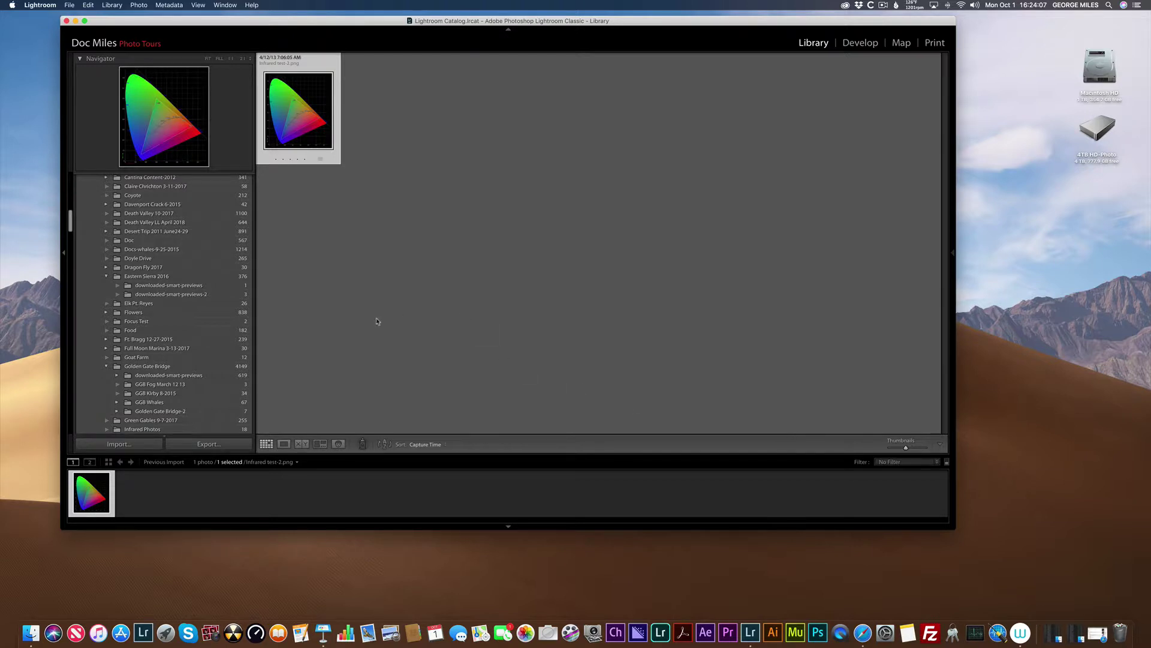
pyautogui.moveTo(298, 109)
pyautogui.scroll(5, 70, 220)
pyautogui.scroll(5, 70, 207)
pyautogui.scroll(5, 70, 199)
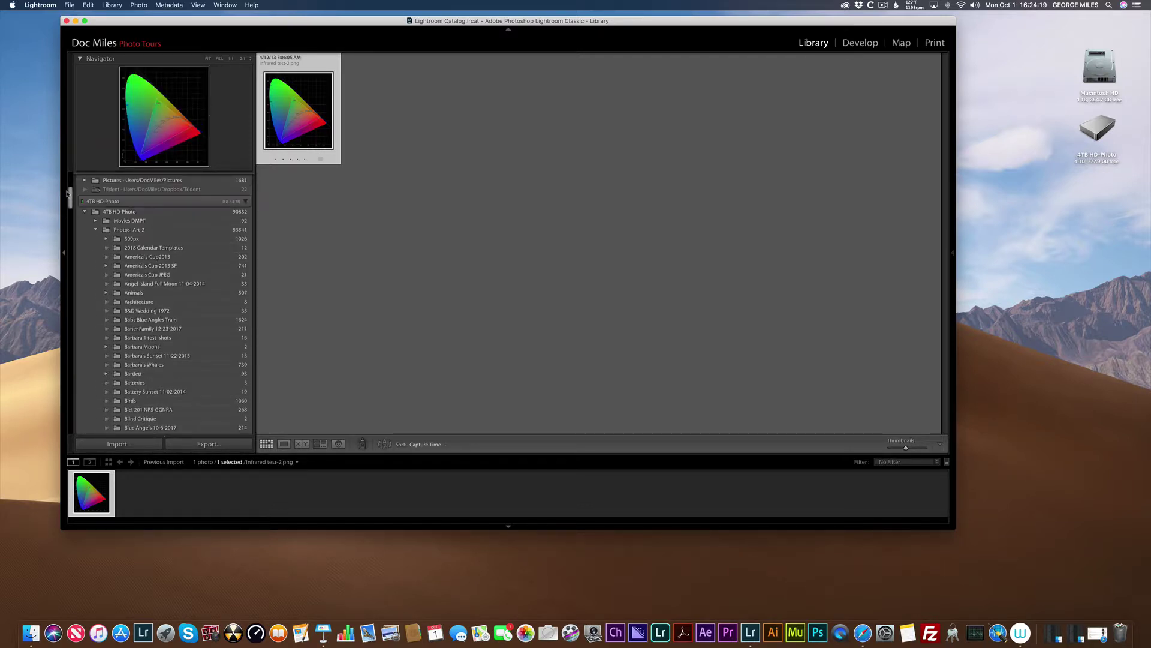
pyautogui.scroll(5, 69, 191)
pyautogui.scroll(3, 69, 191)
pyautogui.scroll(3, 69, 191)
pyautogui.scroll(3, 69, 191)
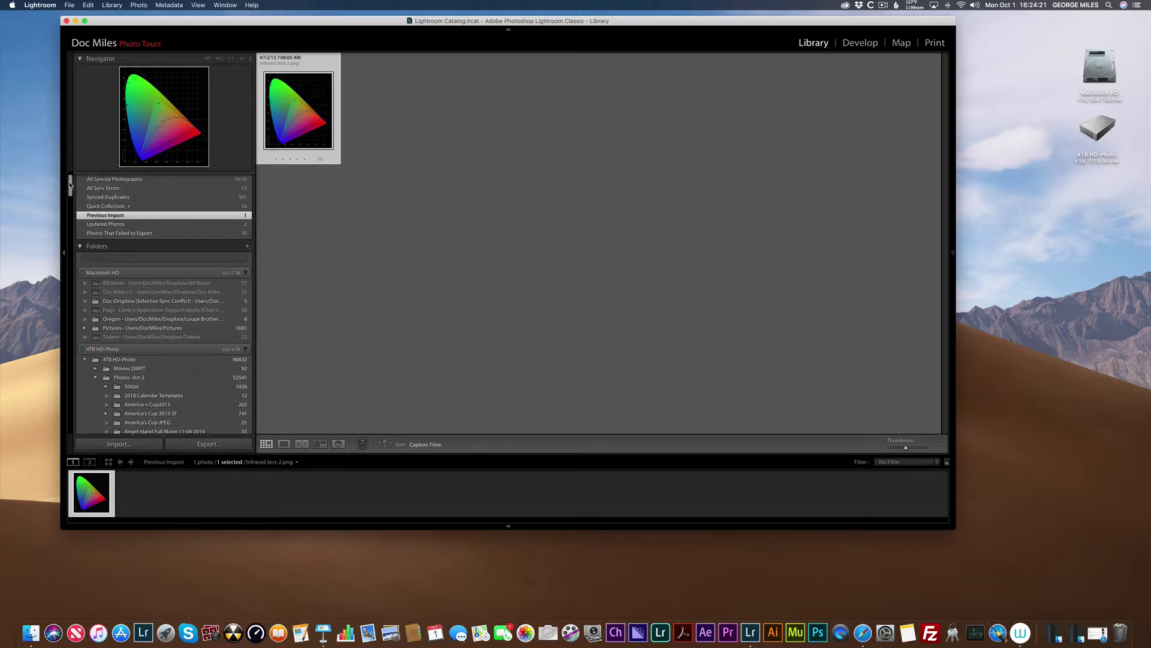
pyautogui.scroll(3, 70, 191)
pyautogui.scroll(-1, 69, 184)
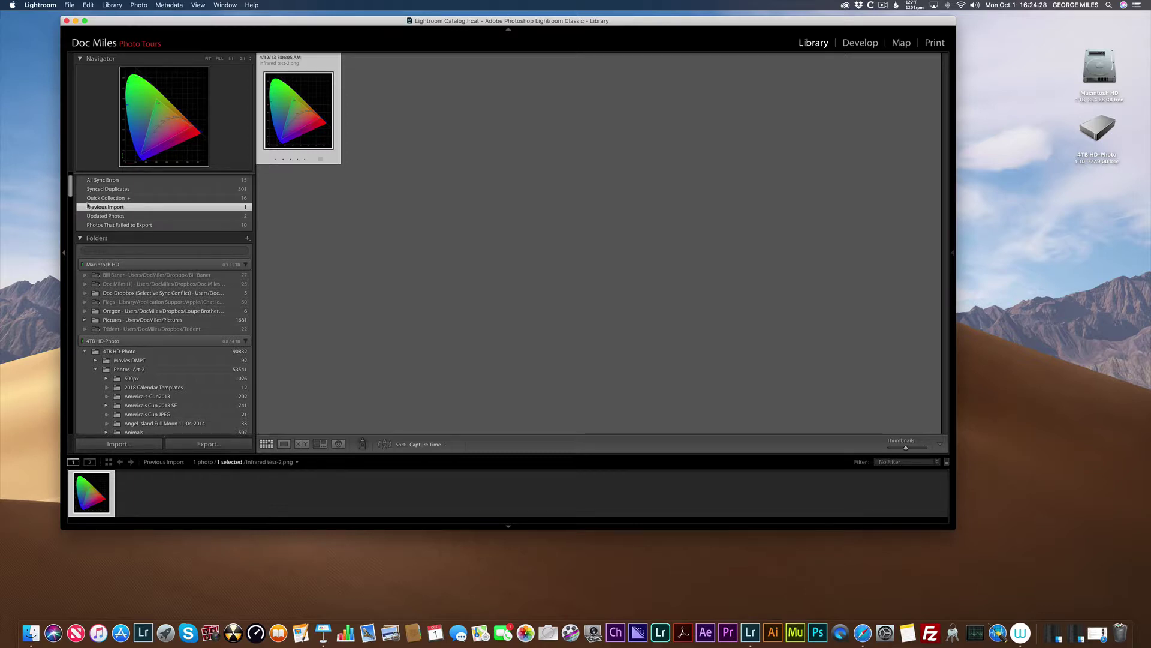
pyautogui.moveTo(70, 189); pyautogui.dragTo(74, 243)
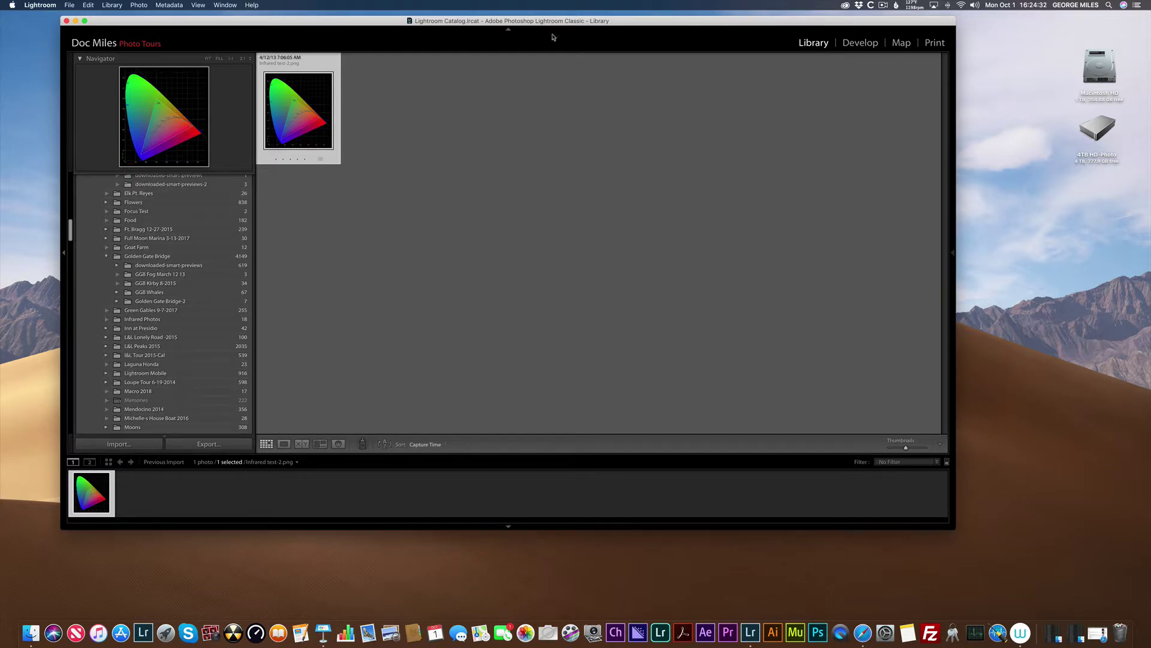
pyautogui.click(859, 43)
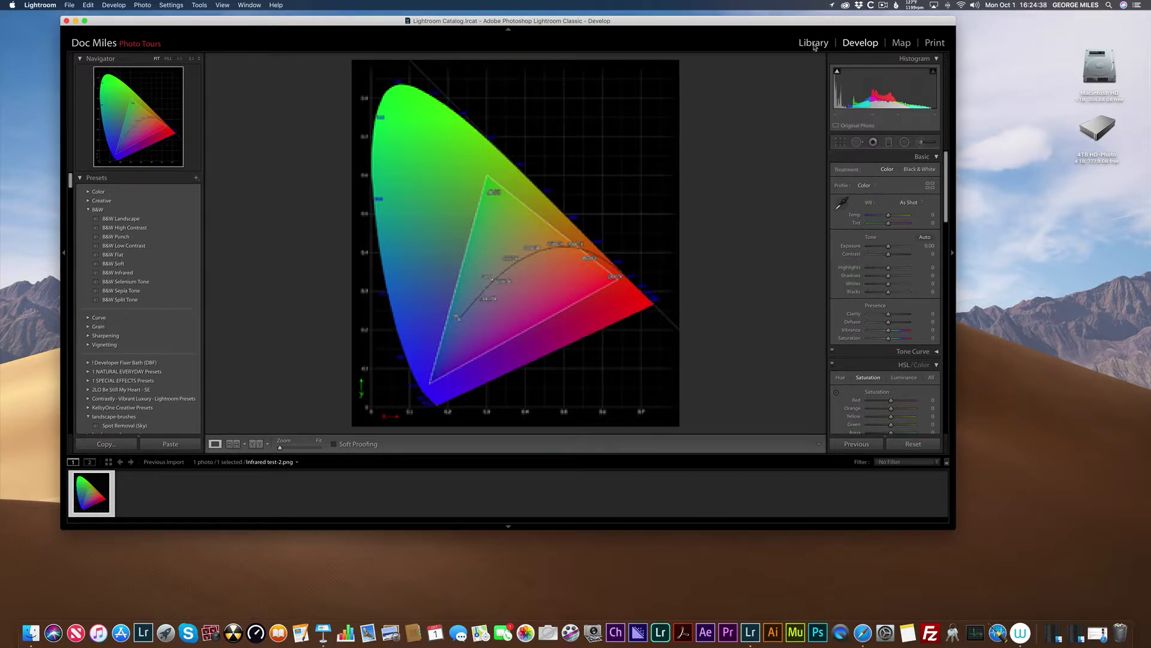
pyautogui.click(815, 44)
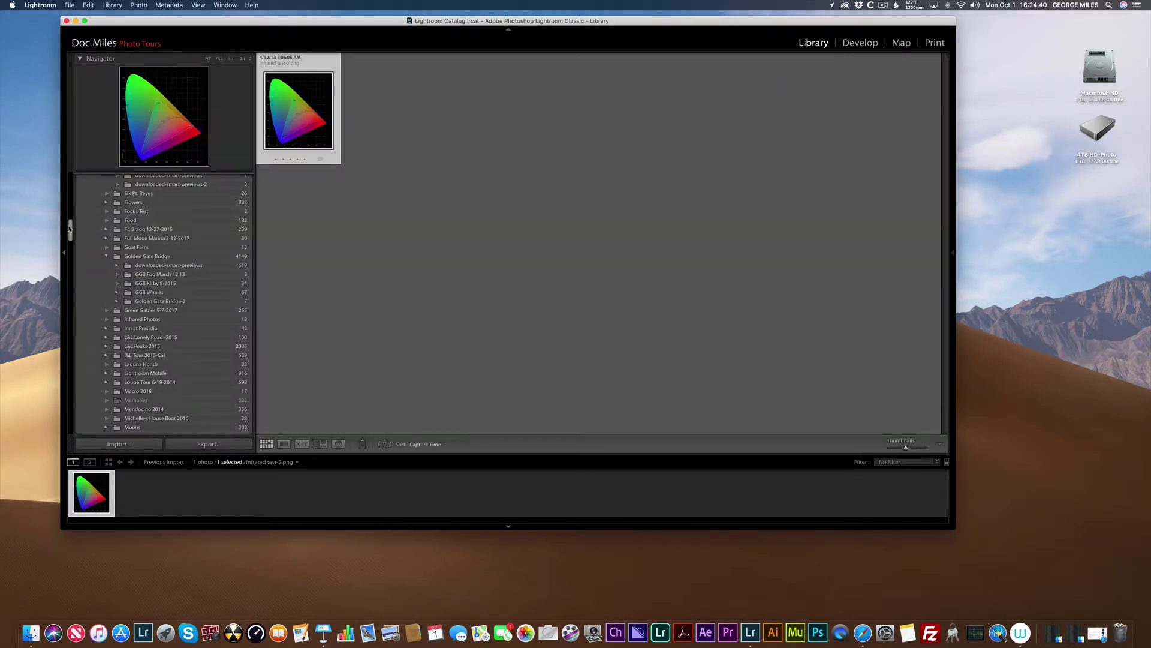
pyautogui.scroll(1, 69, 227)
pyautogui.scroll(-3, 69, 227)
pyautogui.scroll(-3, 70, 233)
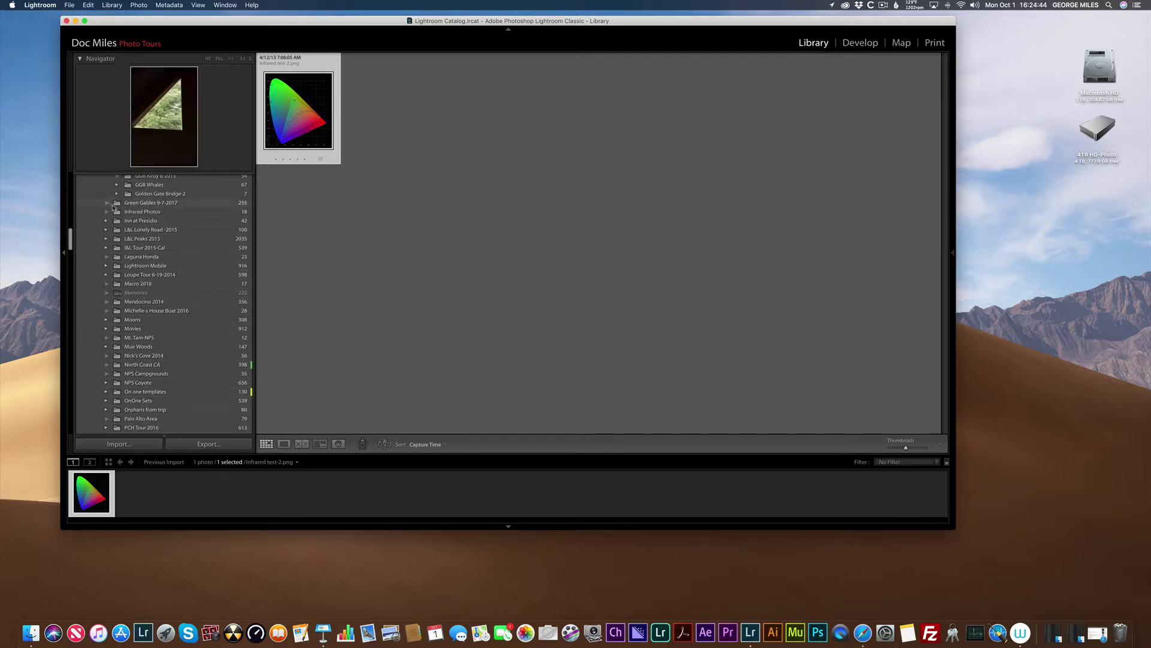
# Show the Infrared Photos folder's 18 photos and select the first infrared image
pyautogui.click(142, 210)
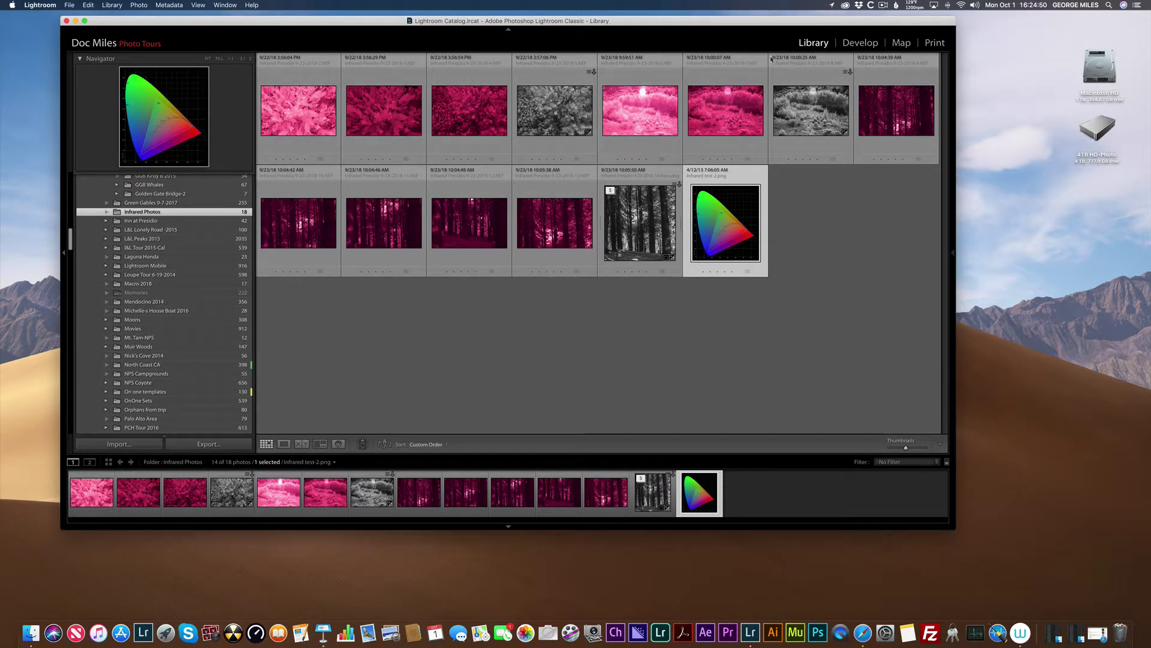
pyautogui.click(298, 109)
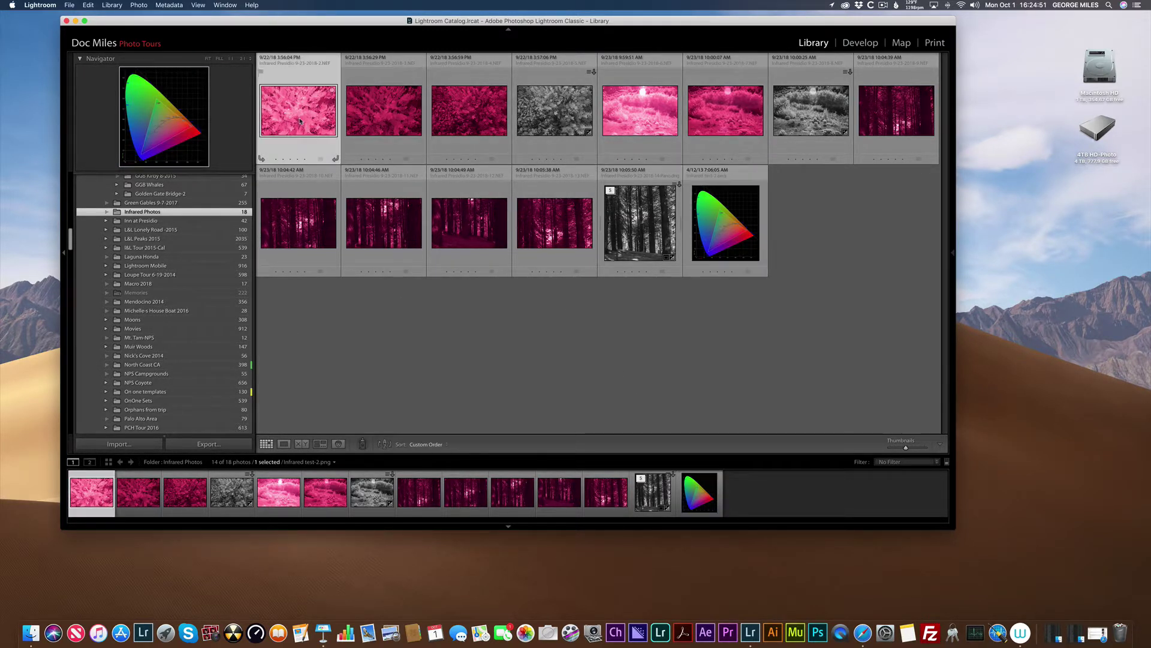
pyautogui.click(856, 43)
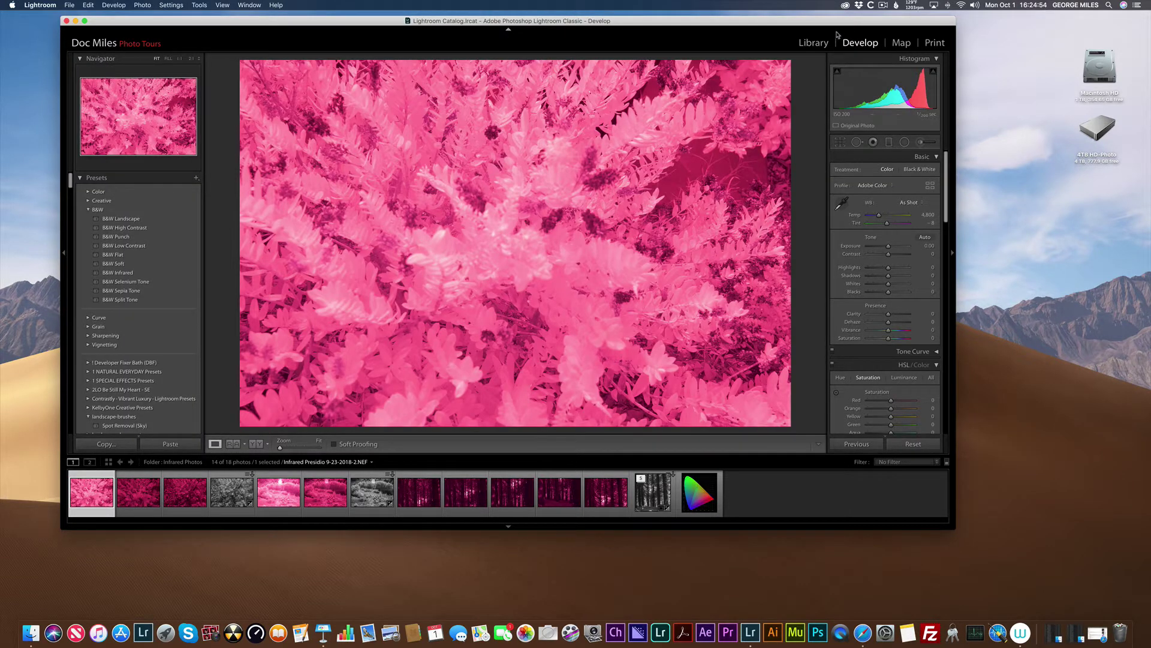
pyautogui.press('Right')
pyautogui.press('Right')
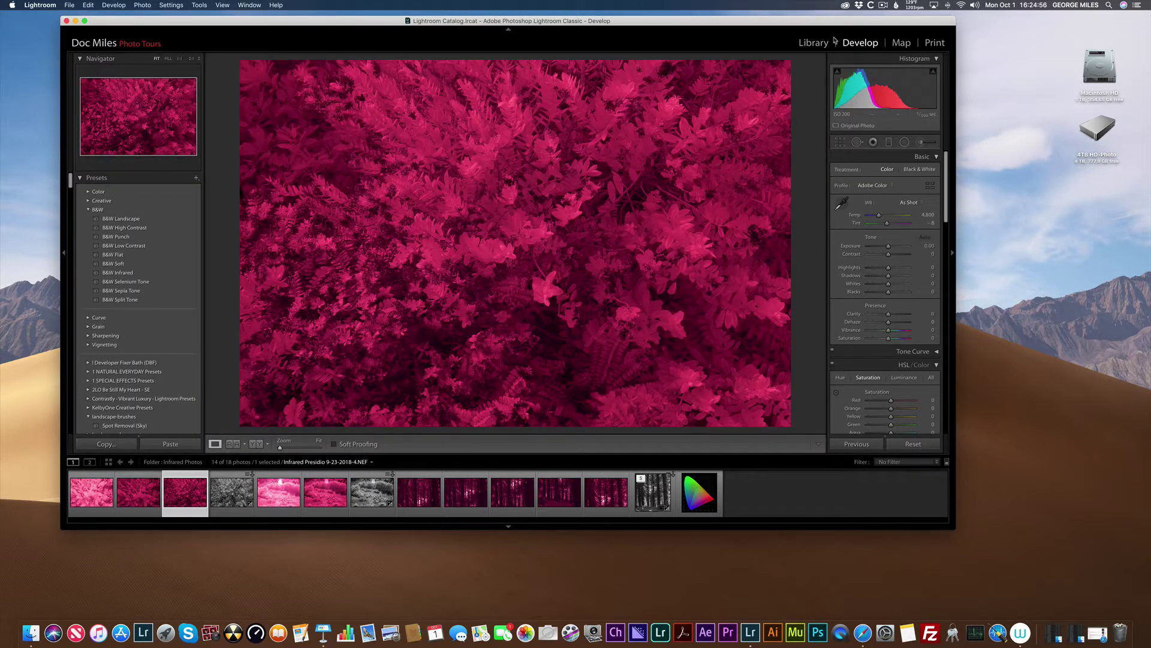
pyautogui.click(655, 492)
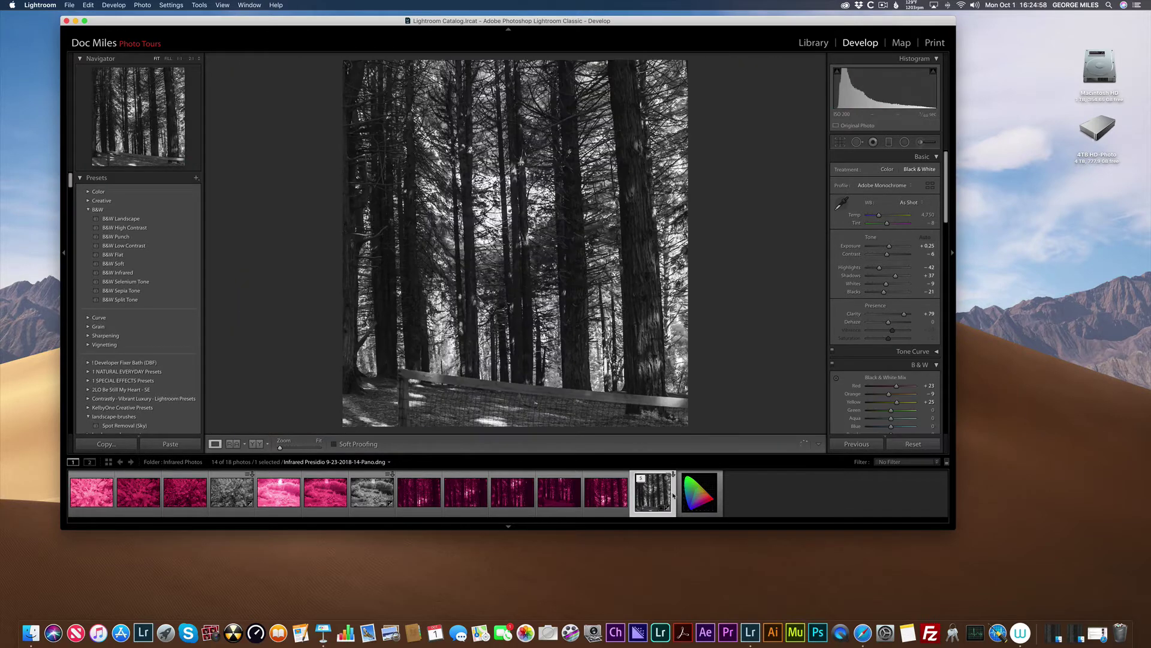
pyautogui.click(699, 491)
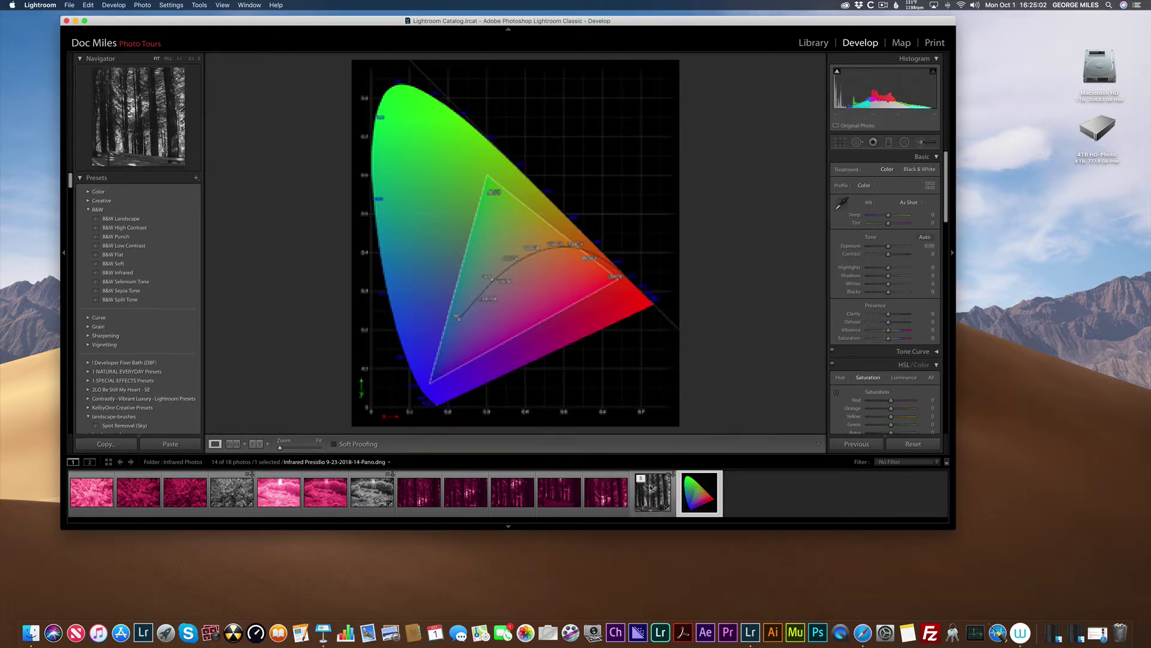
pyautogui.click(814, 43)
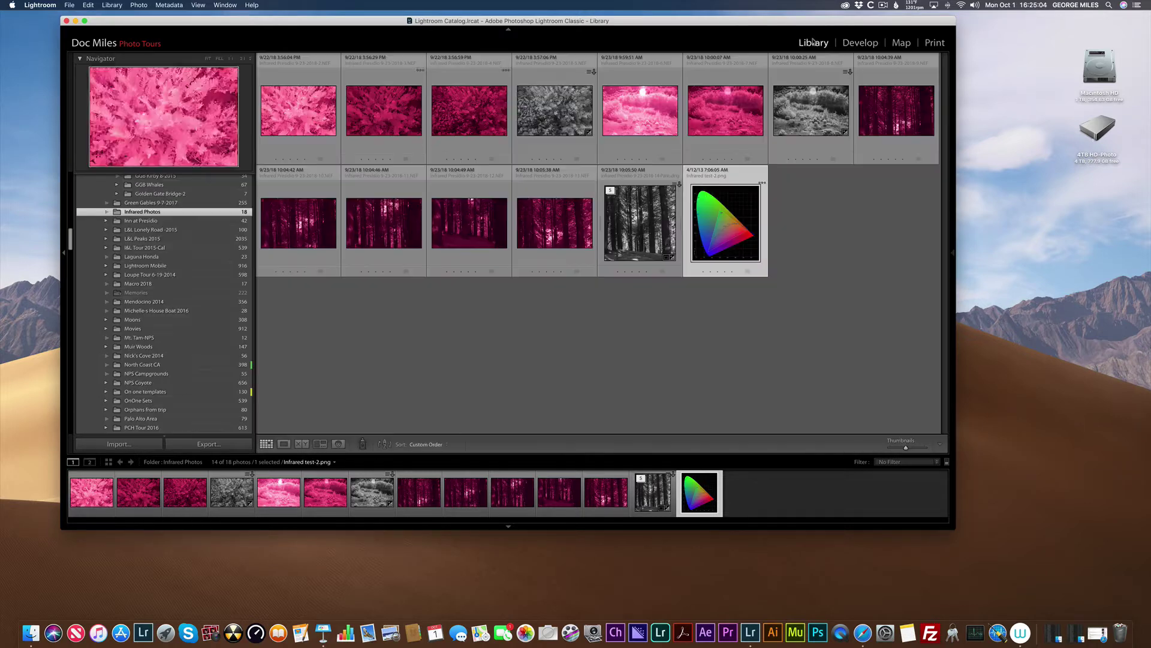